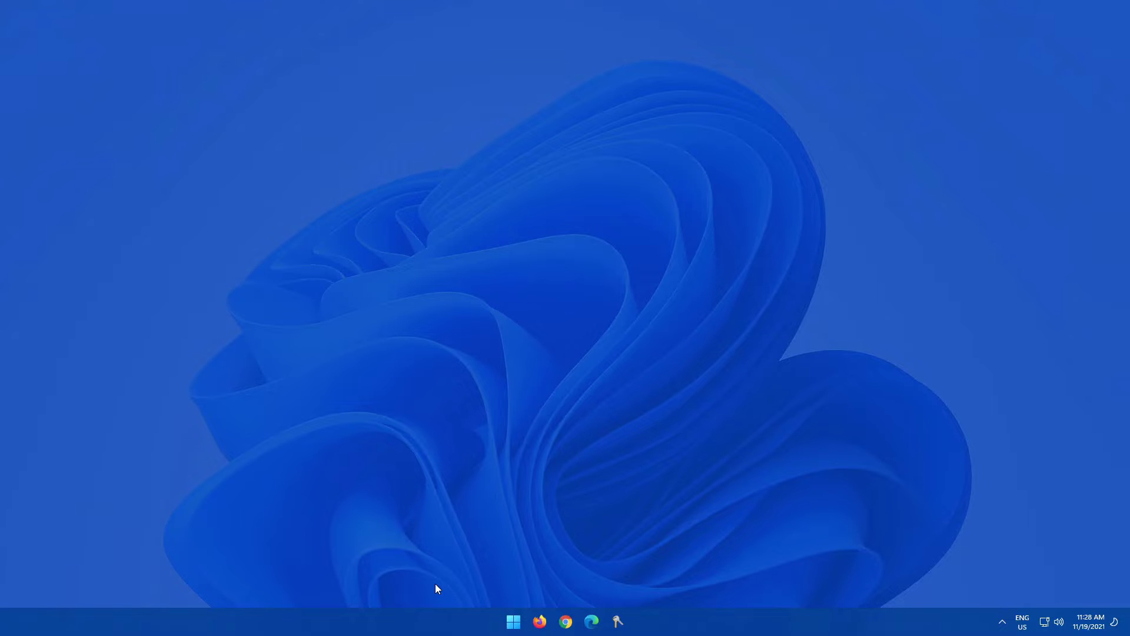
Open the cleanup recommendations in the Storage section of the Windows system settings.
click(514, 621)
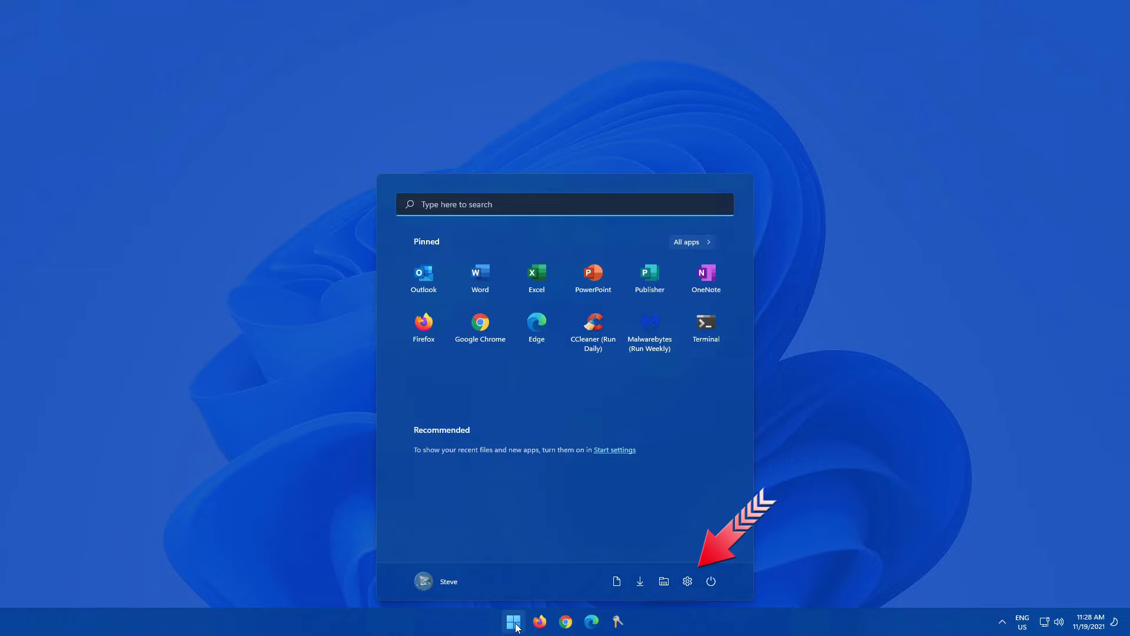
click(687, 581)
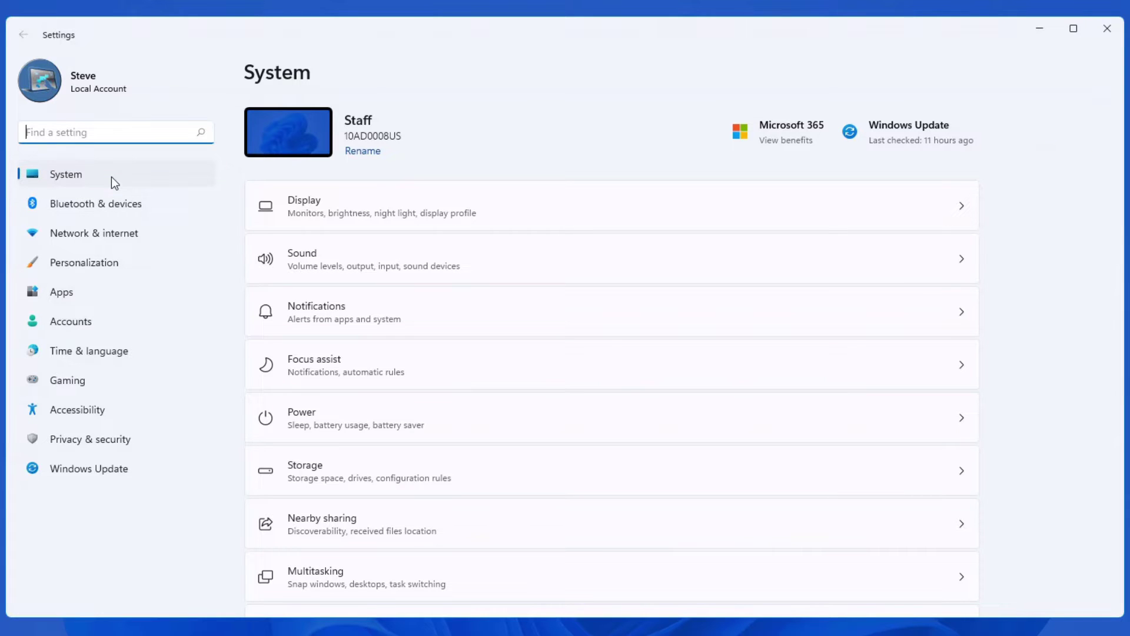
click(333, 485)
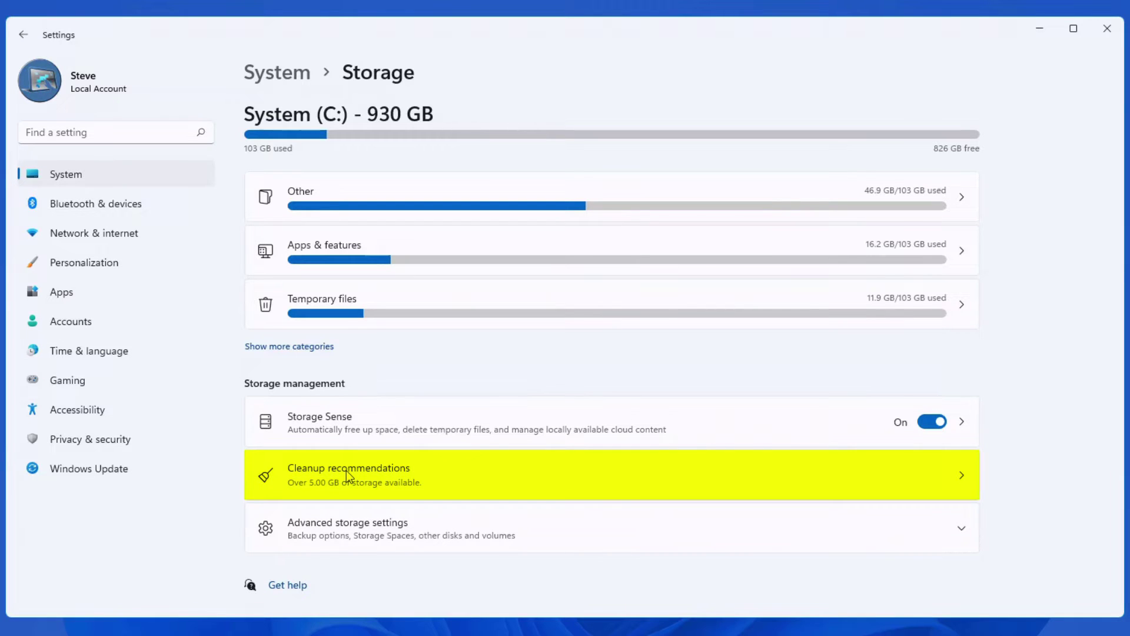
click(346, 471)
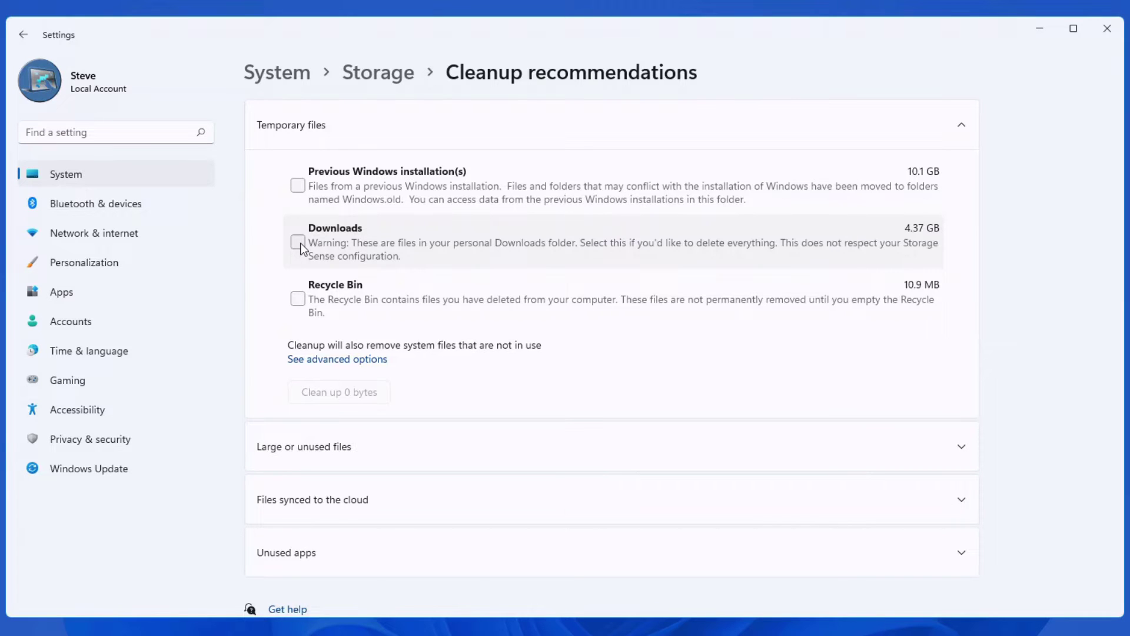
Clean up the temporary files for Previous Windows installation(s), Downloads and Recycle Bin, accepting their permanent deletion.
click(297, 185)
click(297, 243)
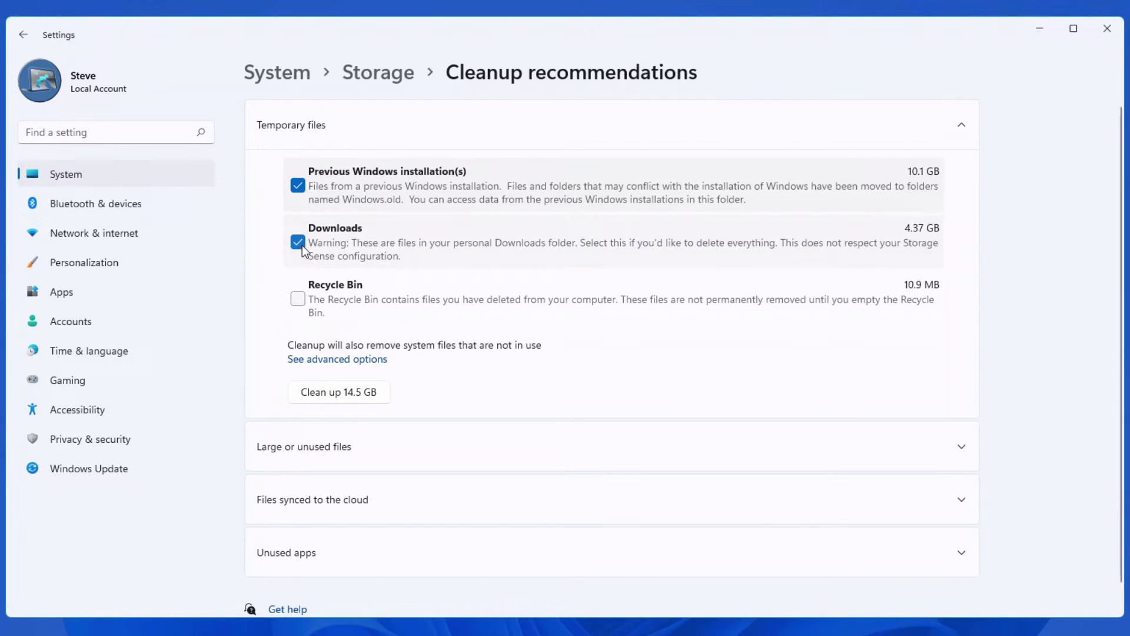
click(298, 299)
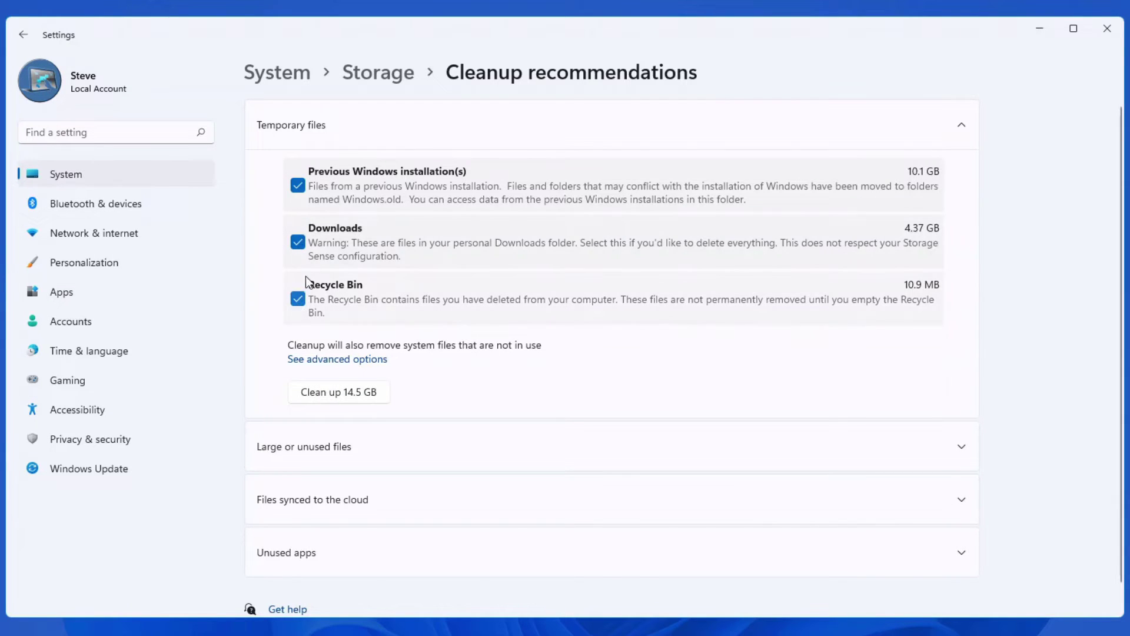
click(329, 393)
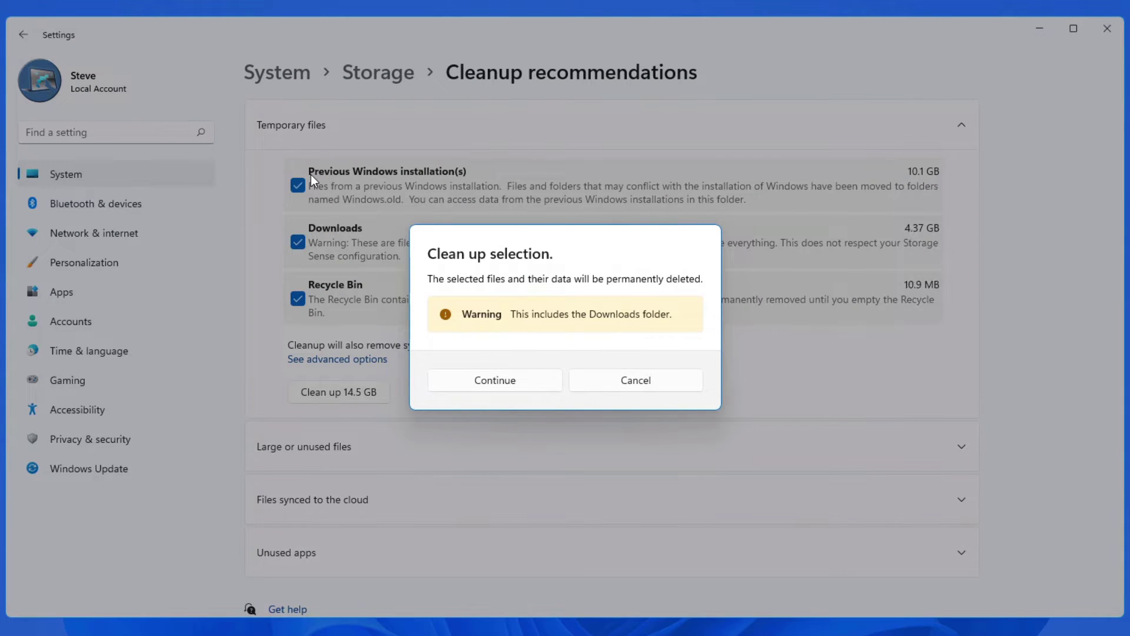
click(512, 387)
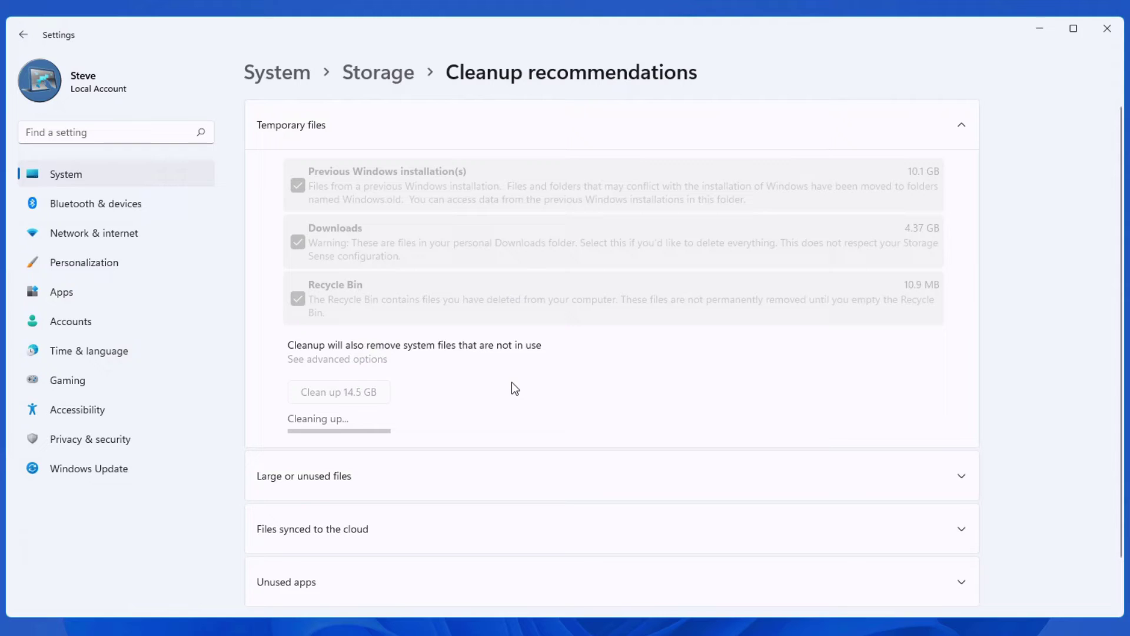
Check the cleanup suggestions for large or unused files and for files synced to the cloud.
scroll(525, 439, down, 2)
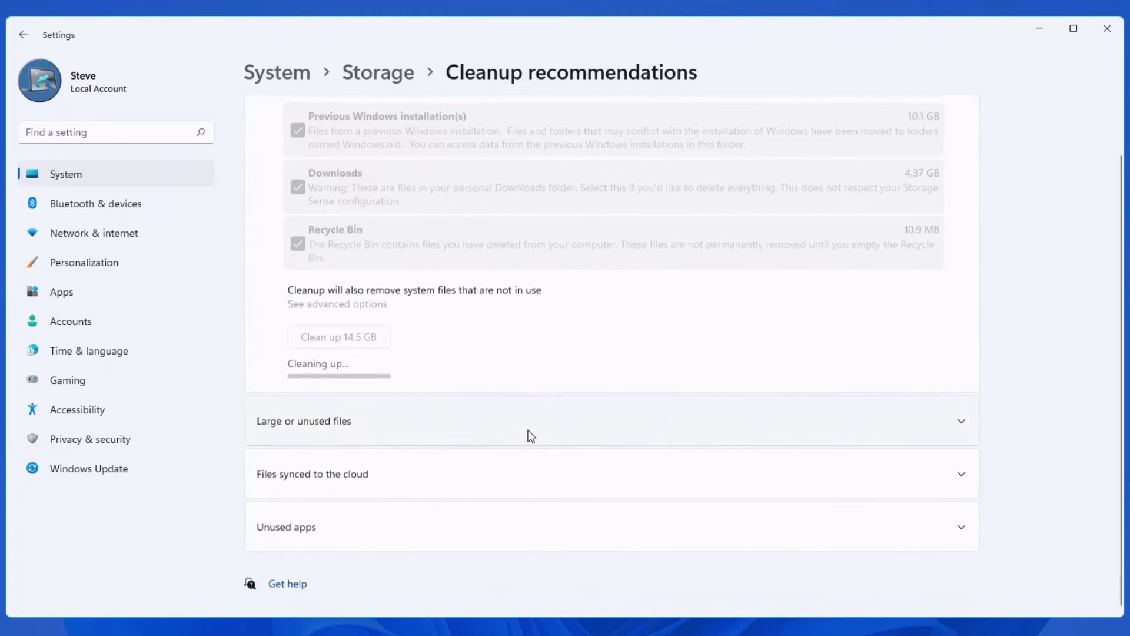
click(360, 421)
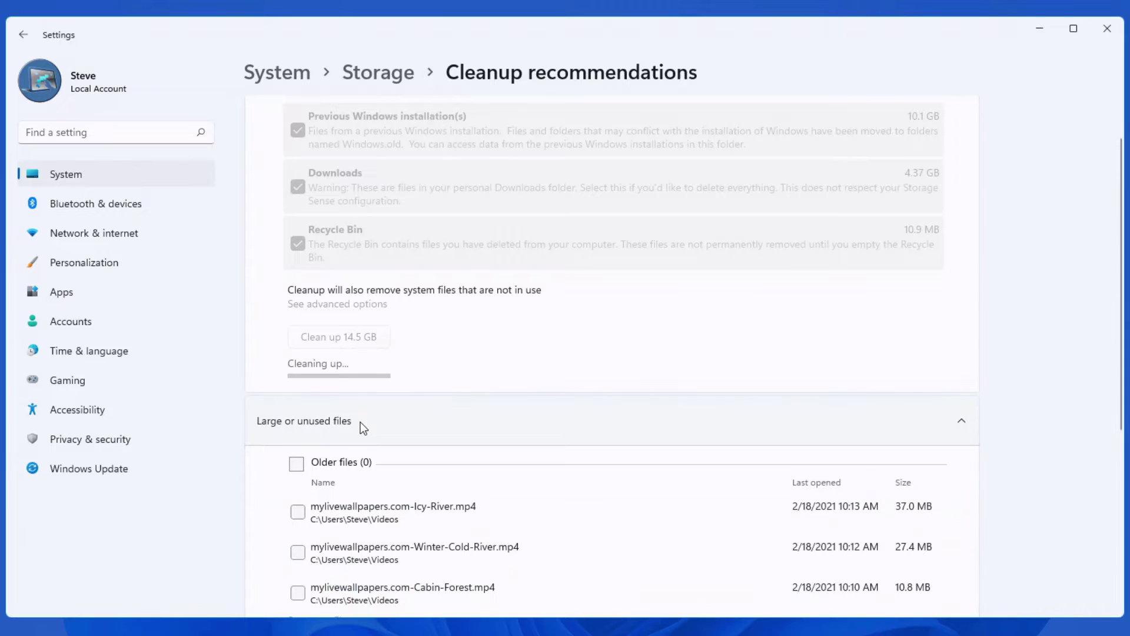
scroll(360, 424, down, 8)
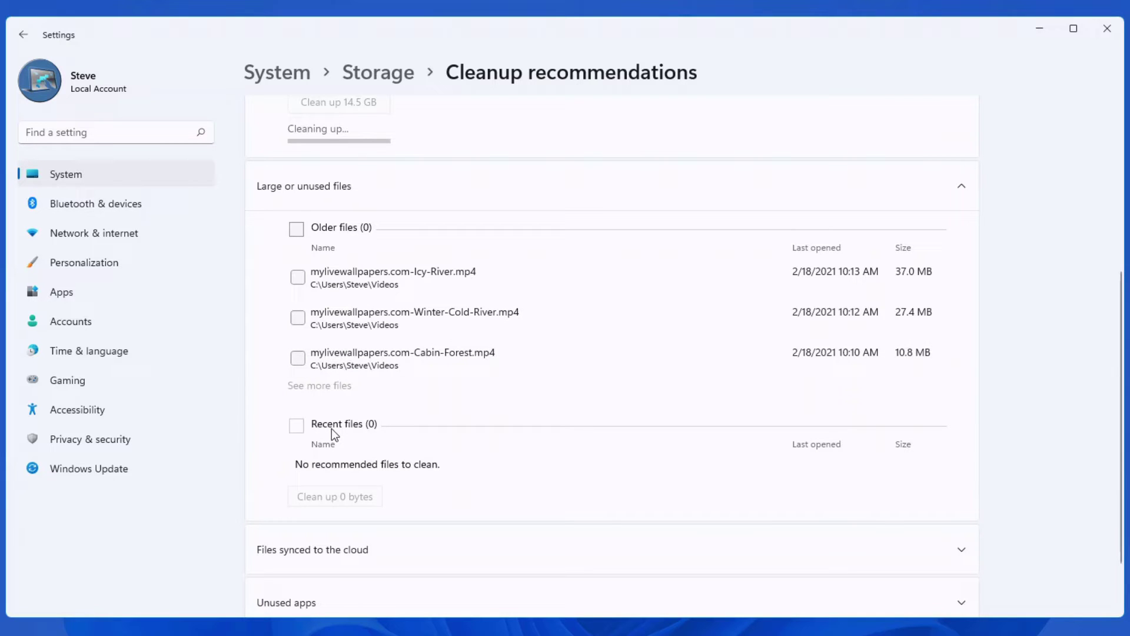
scroll(331, 429, down, 1)
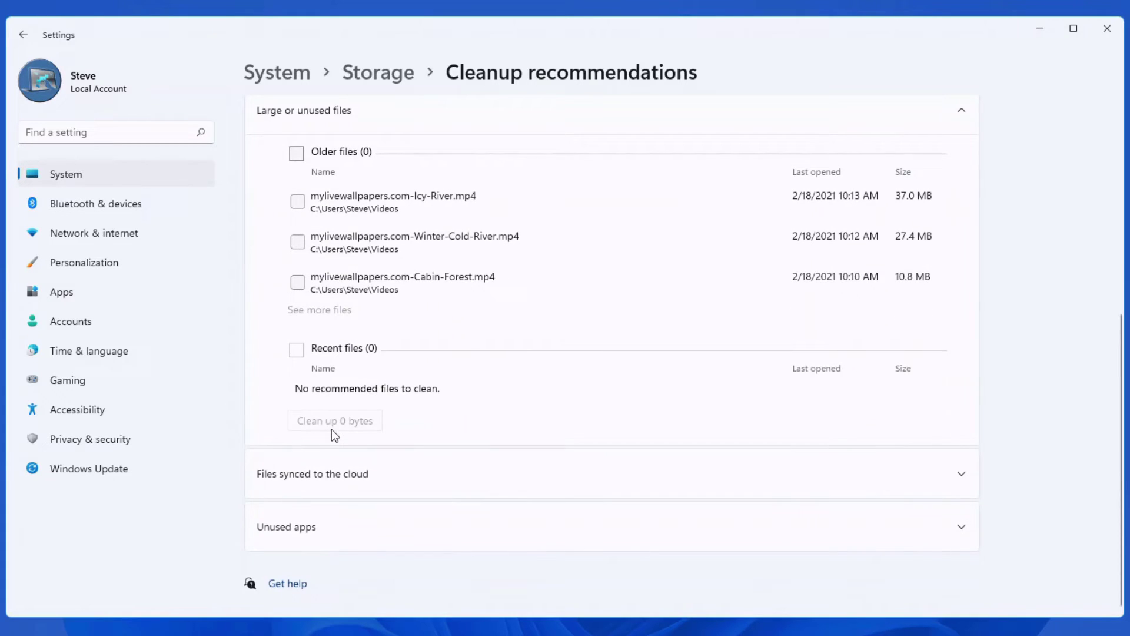
click(330, 479)
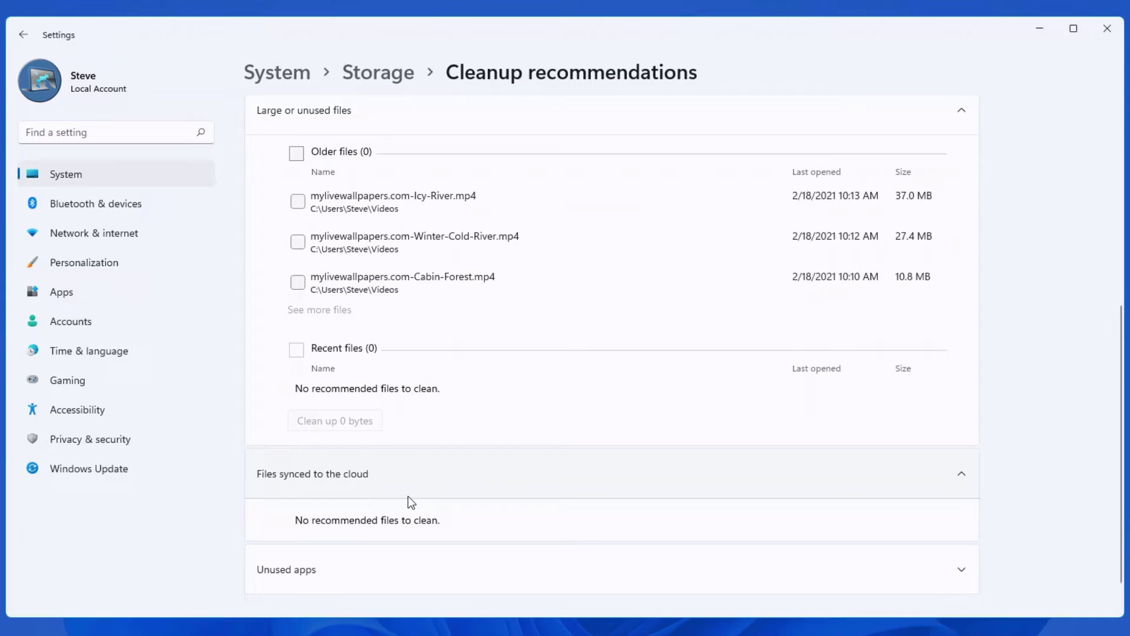
Select Xbox One SmartGlass among the unused apps and clean it up, accepting its permanent deletion.
click(351, 583)
scroll(397, 500, down, 3)
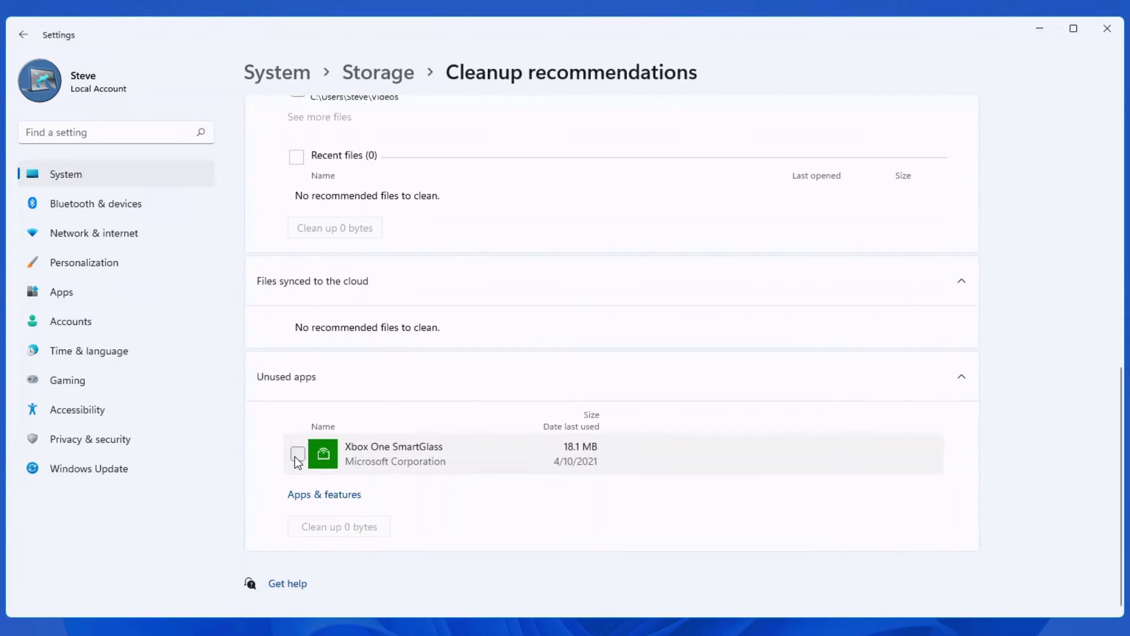
click(297, 454)
click(341, 528)
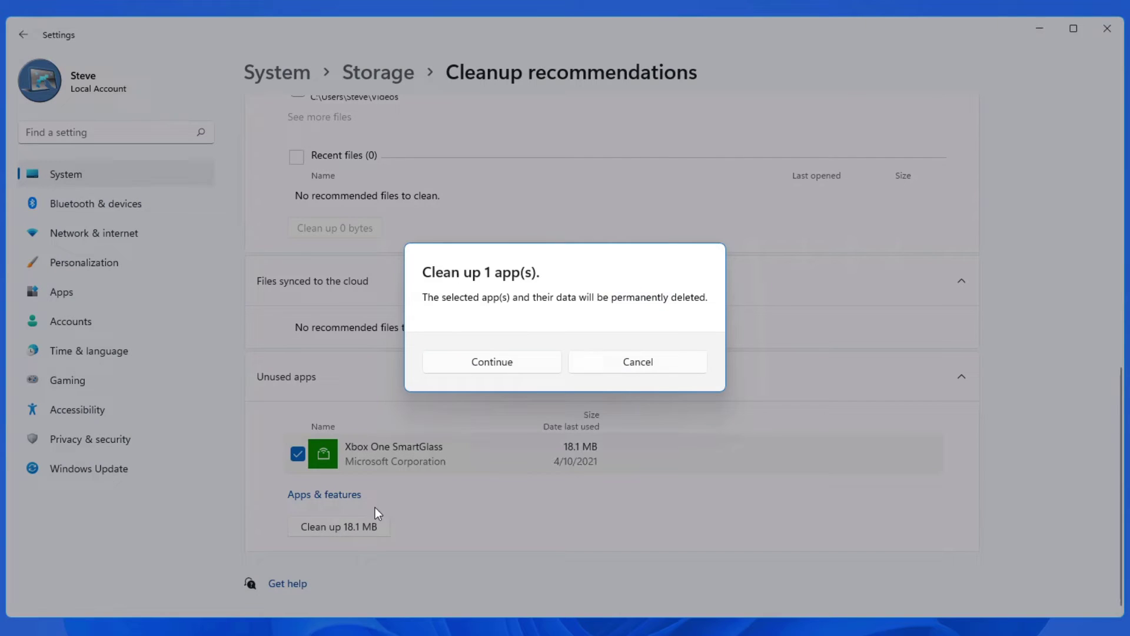
click(505, 371)
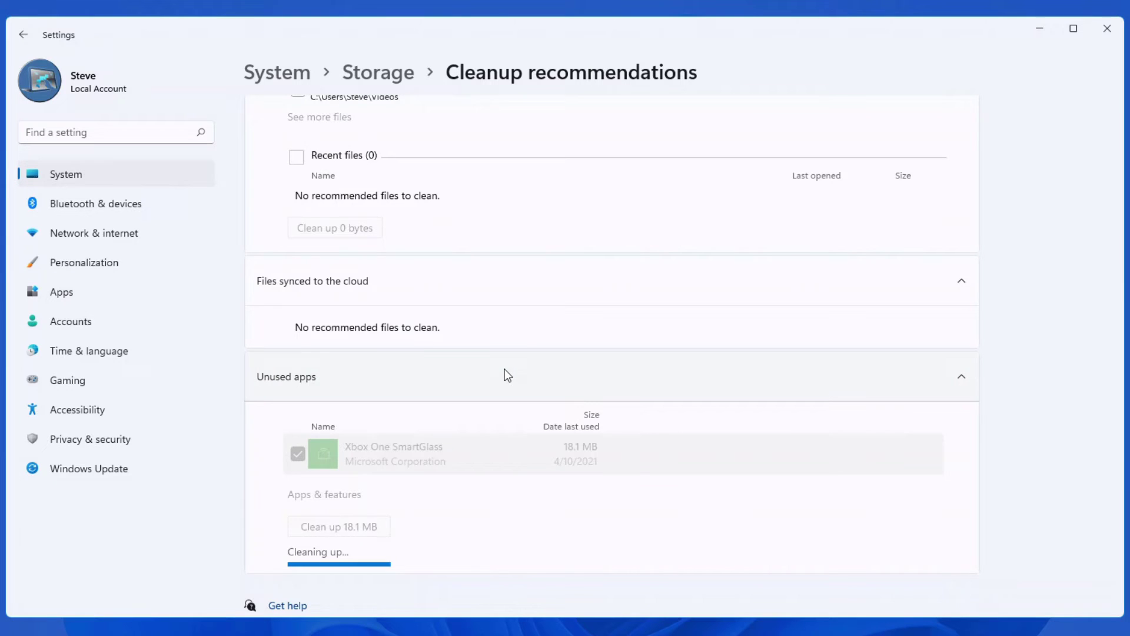
Return to the temporary files section of the cleanup recommendations and close the Settings window.
scroll(507, 374, up, 8)
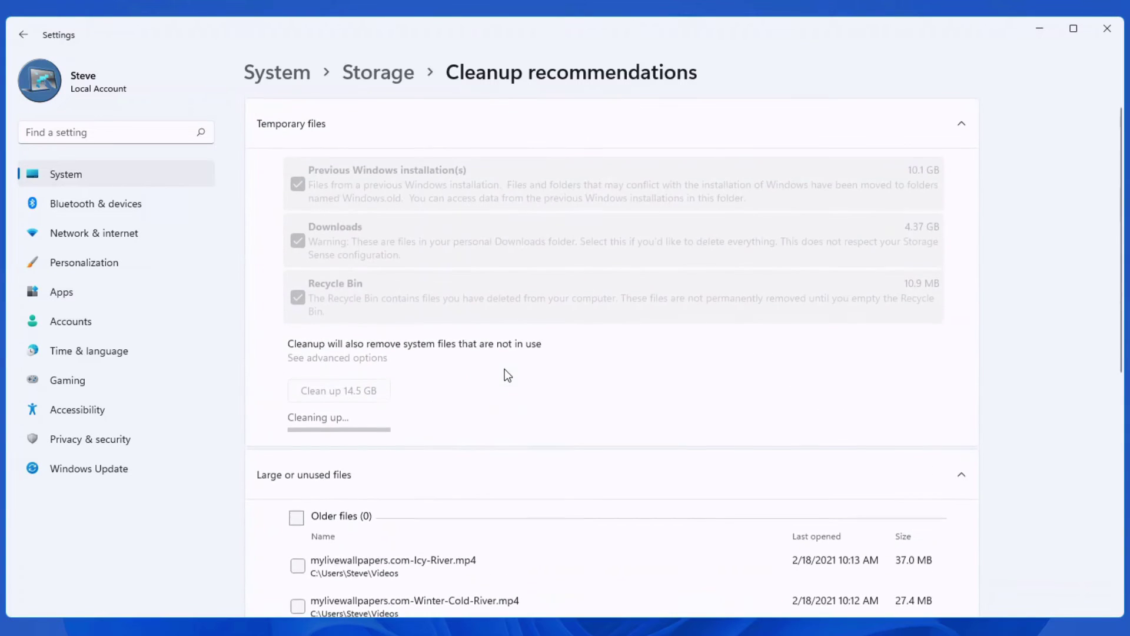
click(1073, 28)
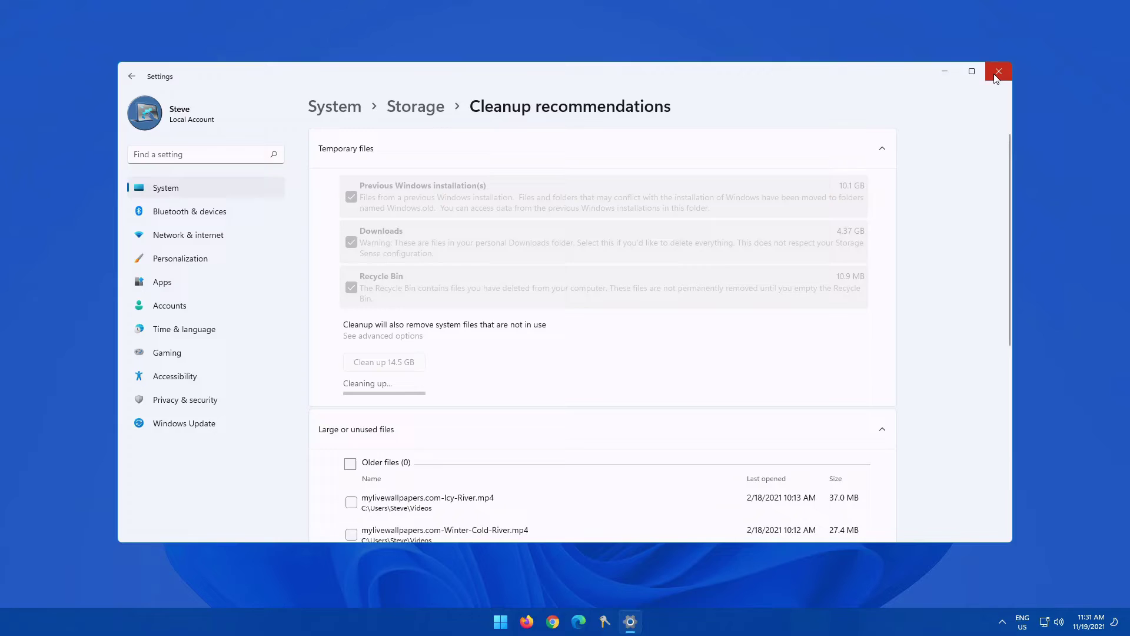
click(1003, 71)
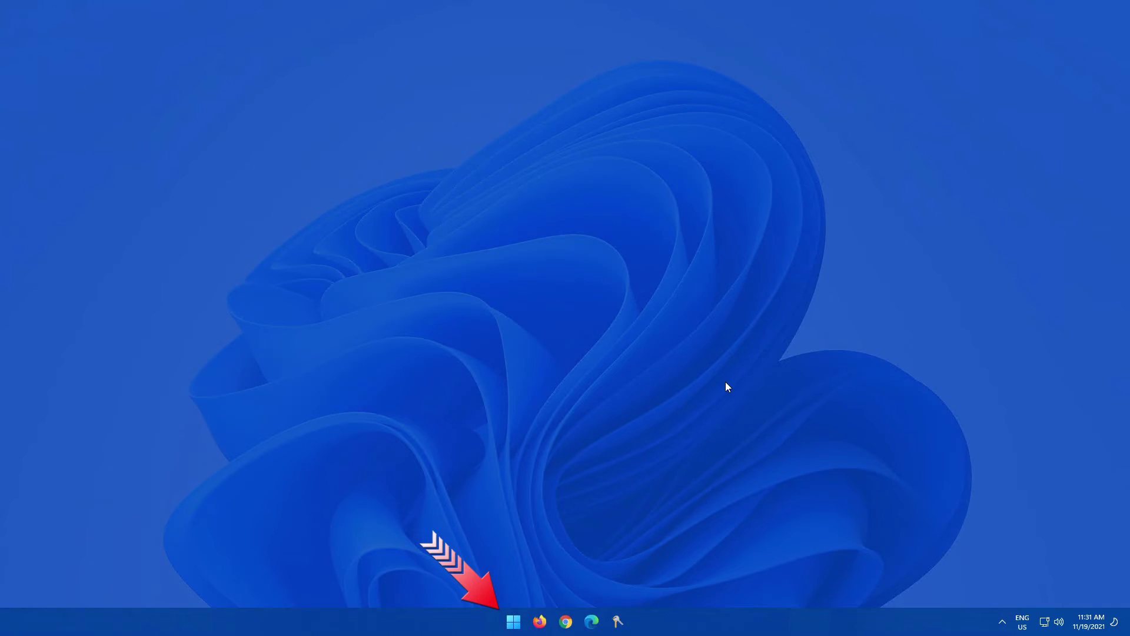
Search for "disk", open Disk Cleanup for drive System (C:) and rescan the drive with system files included.
key(super)
text(disk)
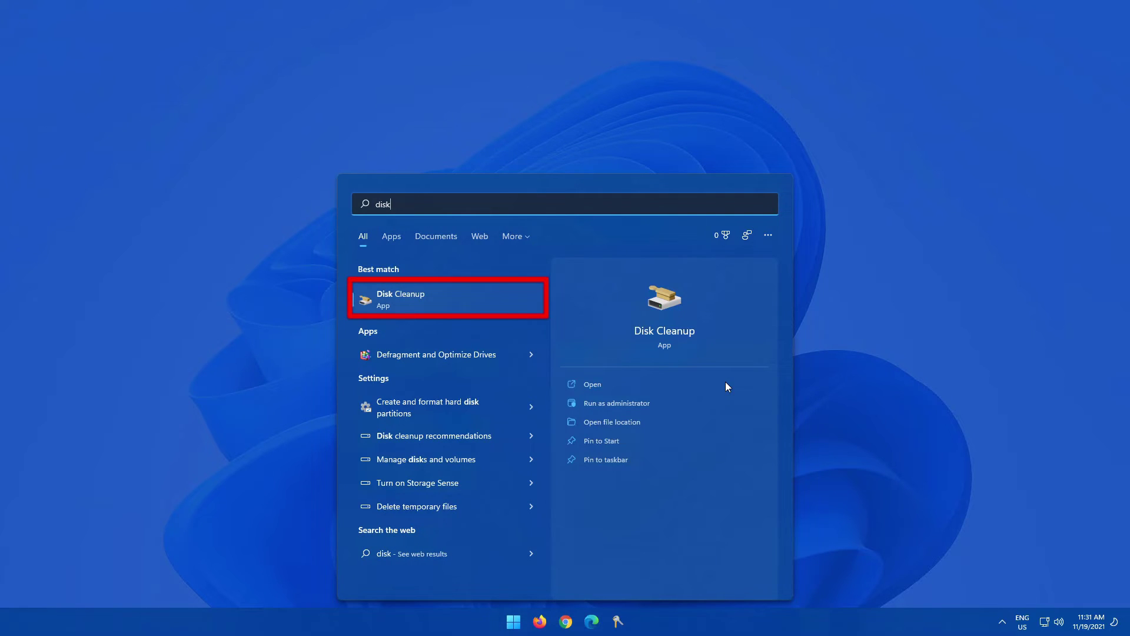
click(471, 291)
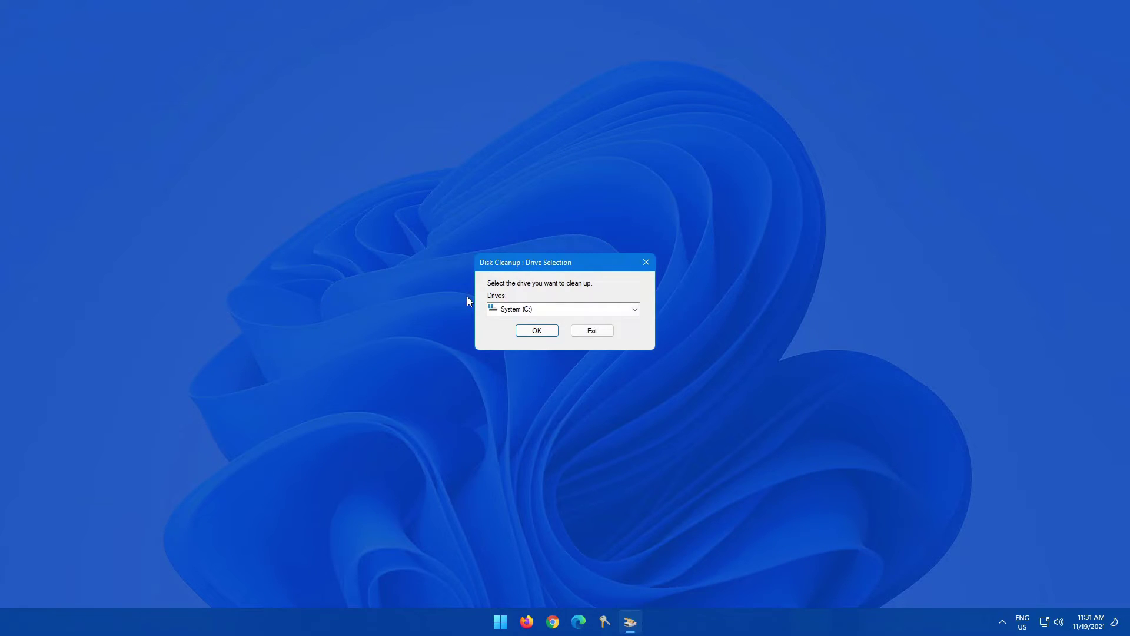
click(530, 334)
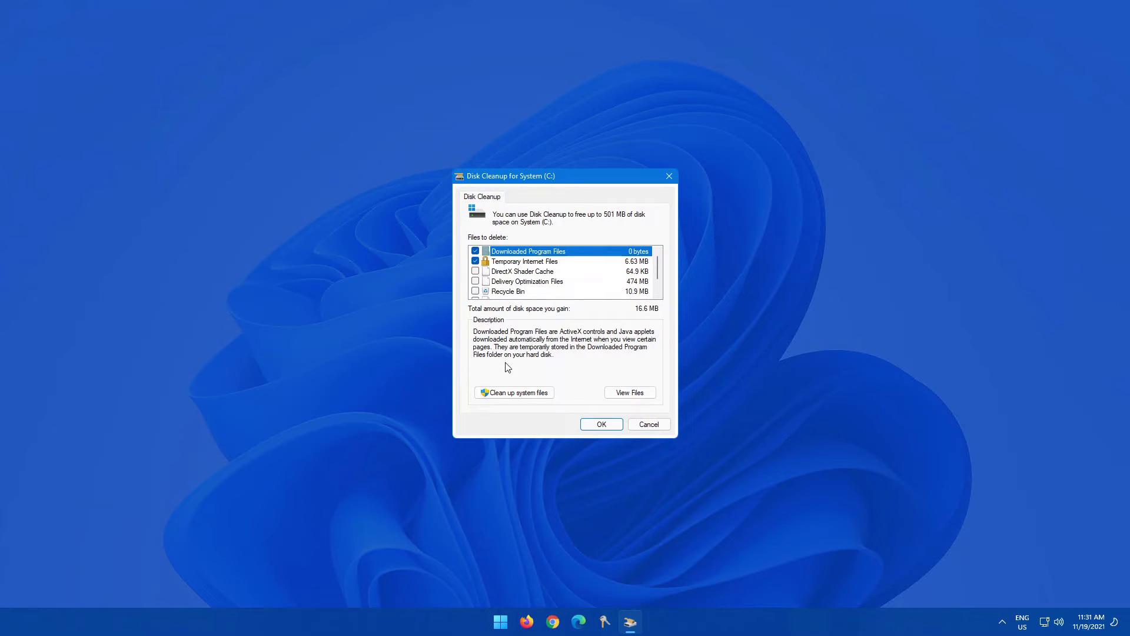
click(512, 394)
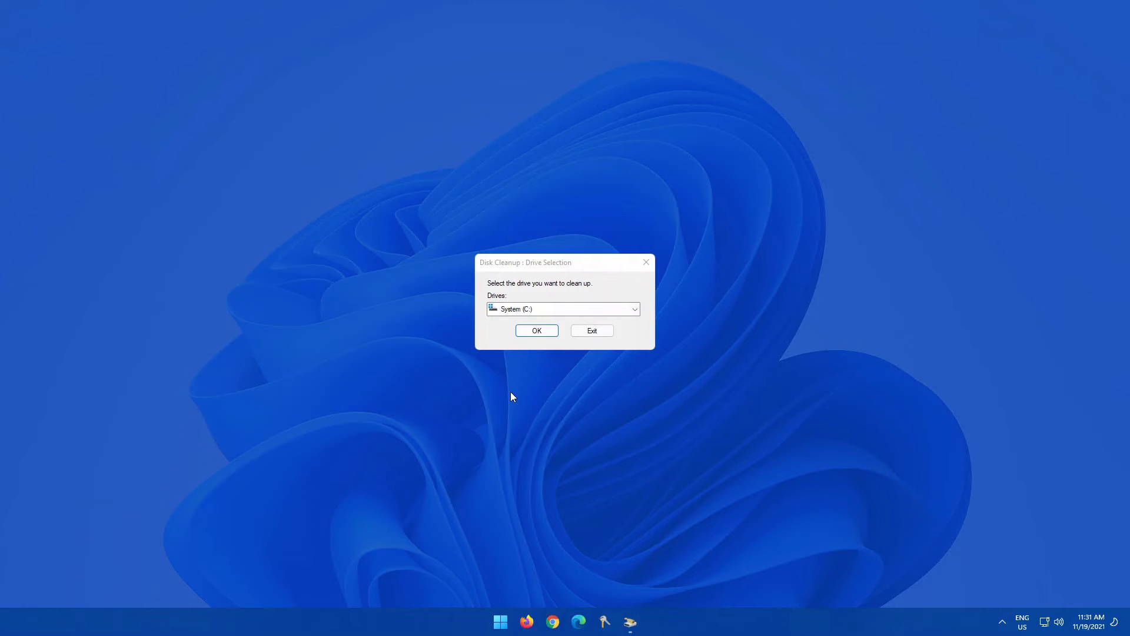
click(532, 332)
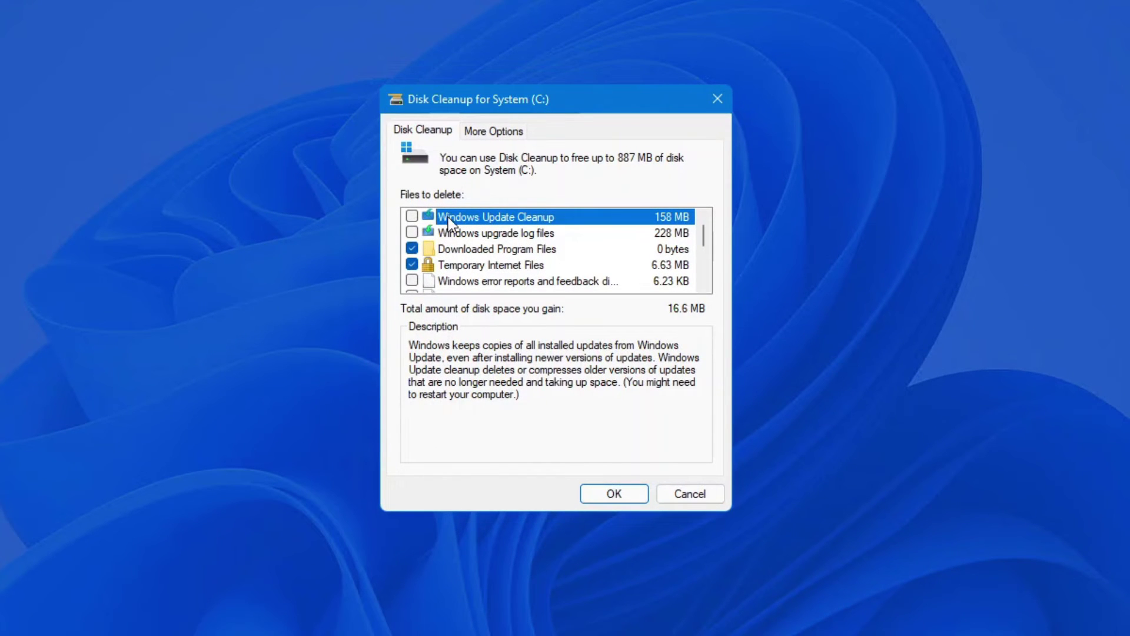
Select every file category for drive C:, from Windows Update Cleanup through Thumbnails, and permanently delete those files.
click(412, 215)
click(418, 237)
click(412, 281)
scroll(414, 259, down, 1)
click(412, 264)
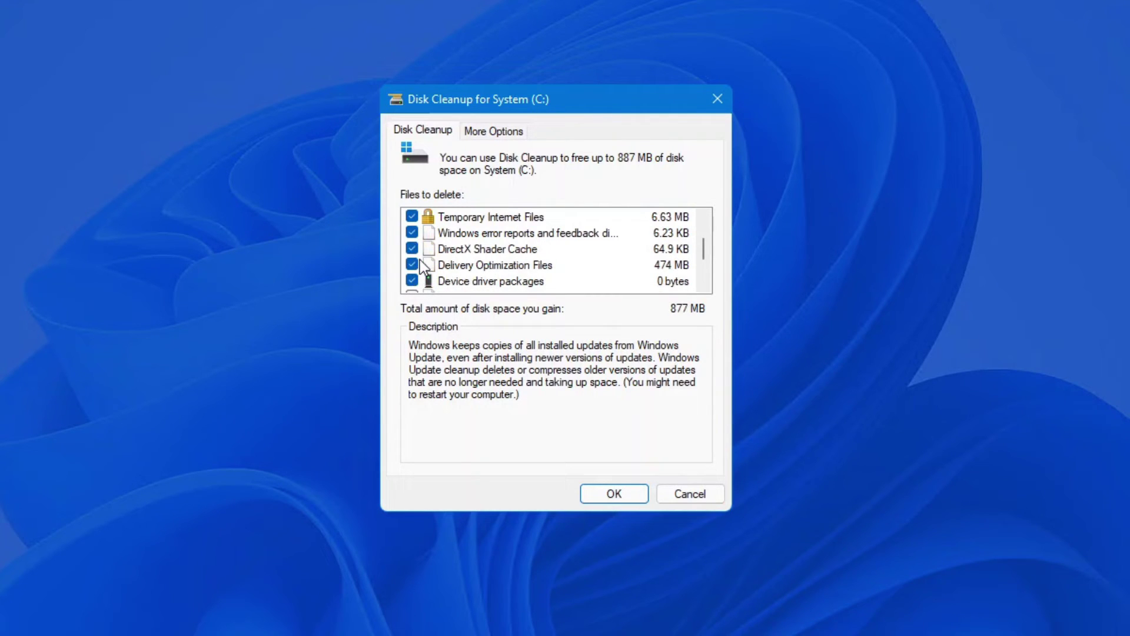
scroll(417, 263, down, 1)
click(412, 265)
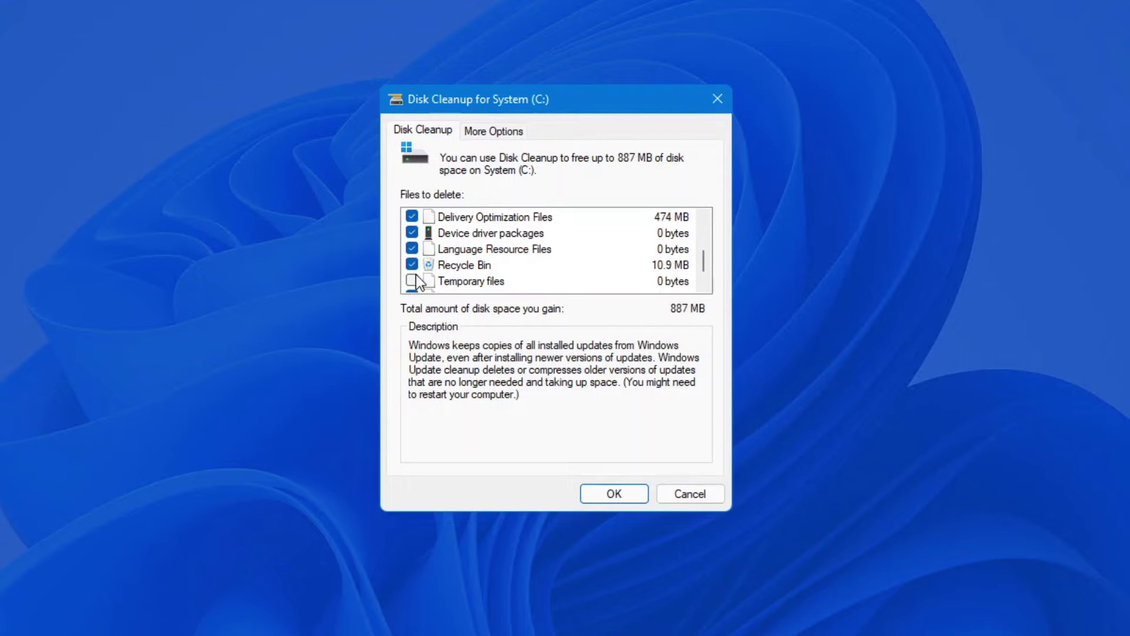
click(413, 280)
scroll(439, 268, down, 1)
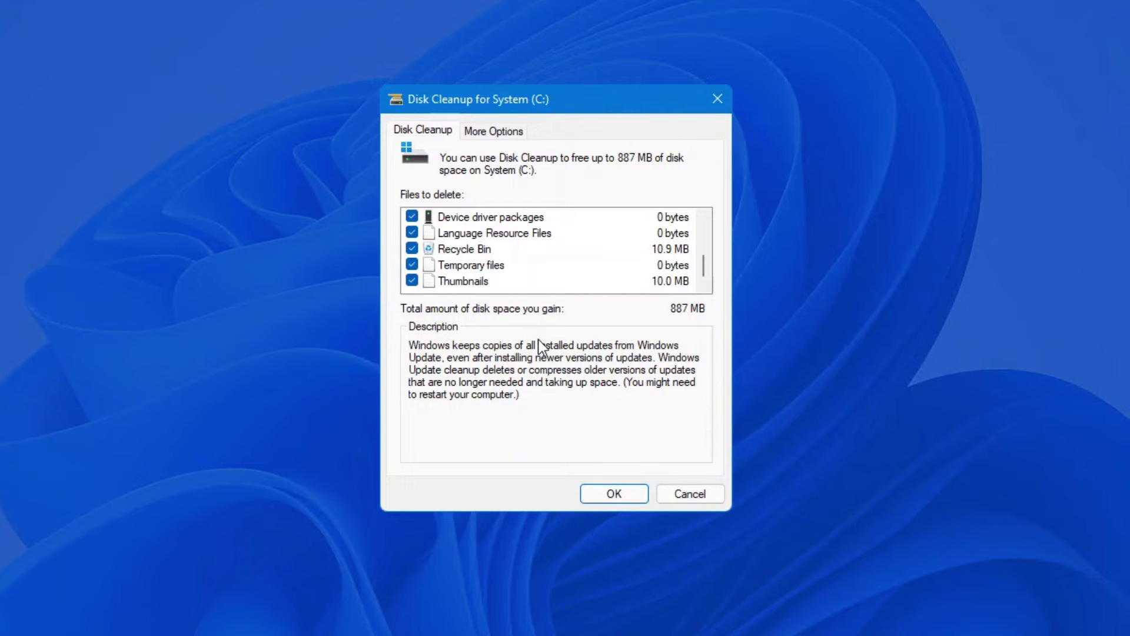
click(637, 492)
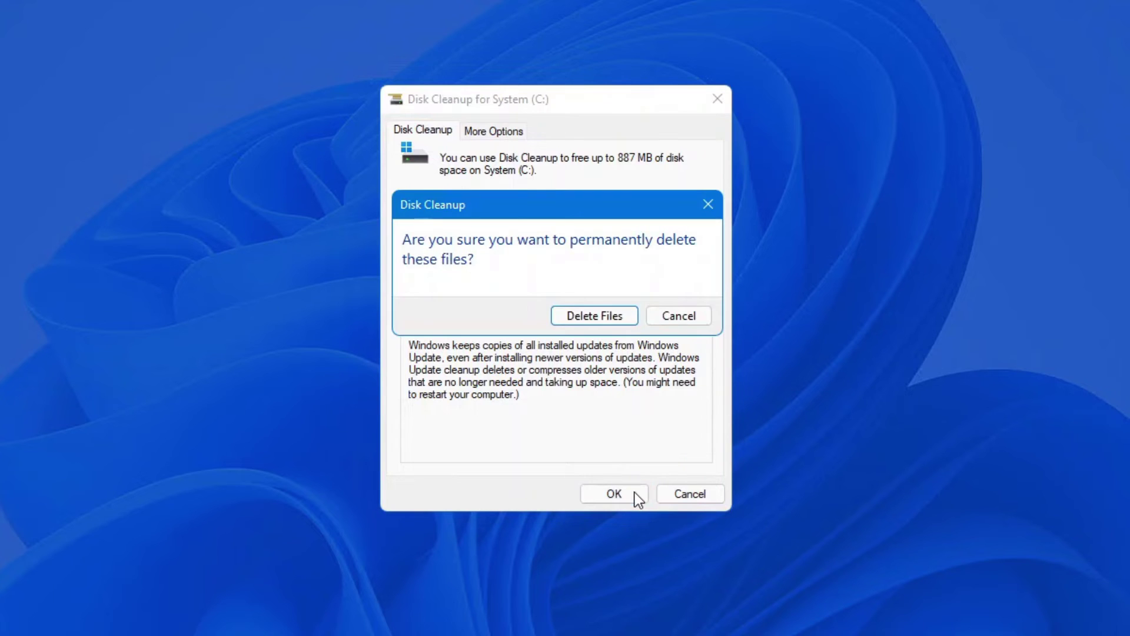
click(581, 317)
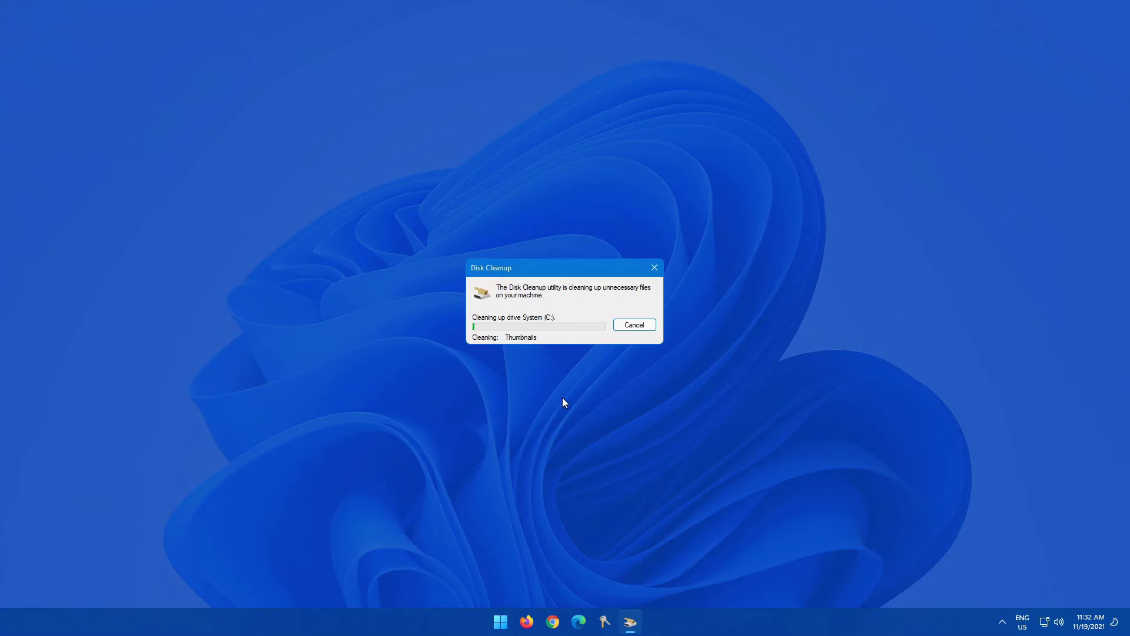
Switch to CCleaner, review the Windows and Applications items of Custom Clean, and run the cleaner.
click(502, 621)
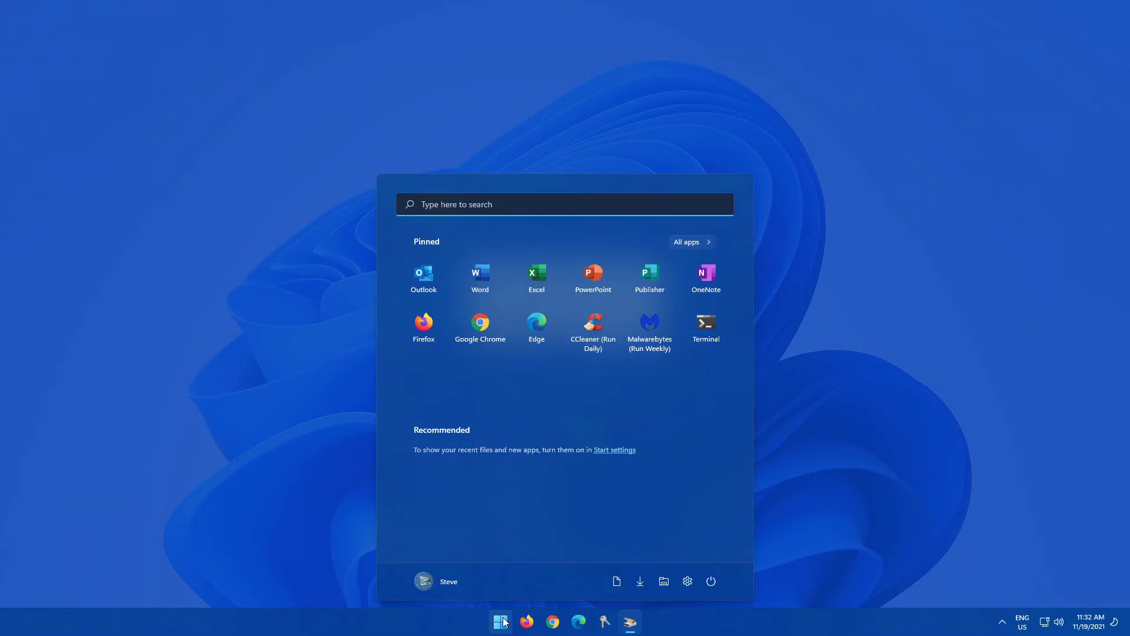
click(595, 341)
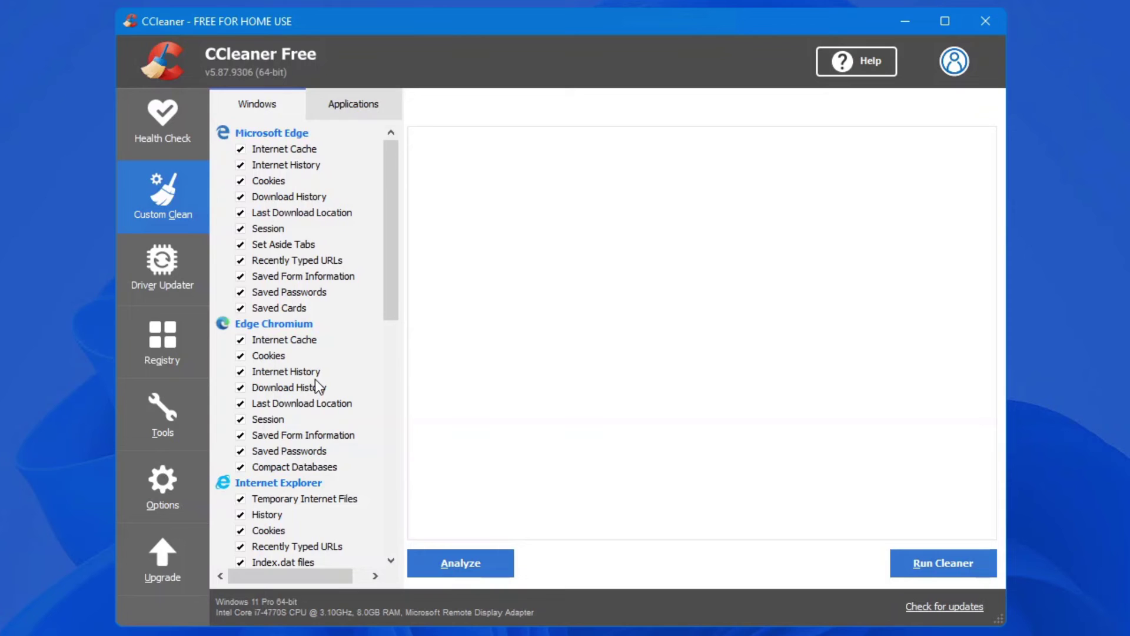
drag(394, 262, 407, 212)
click(351, 104)
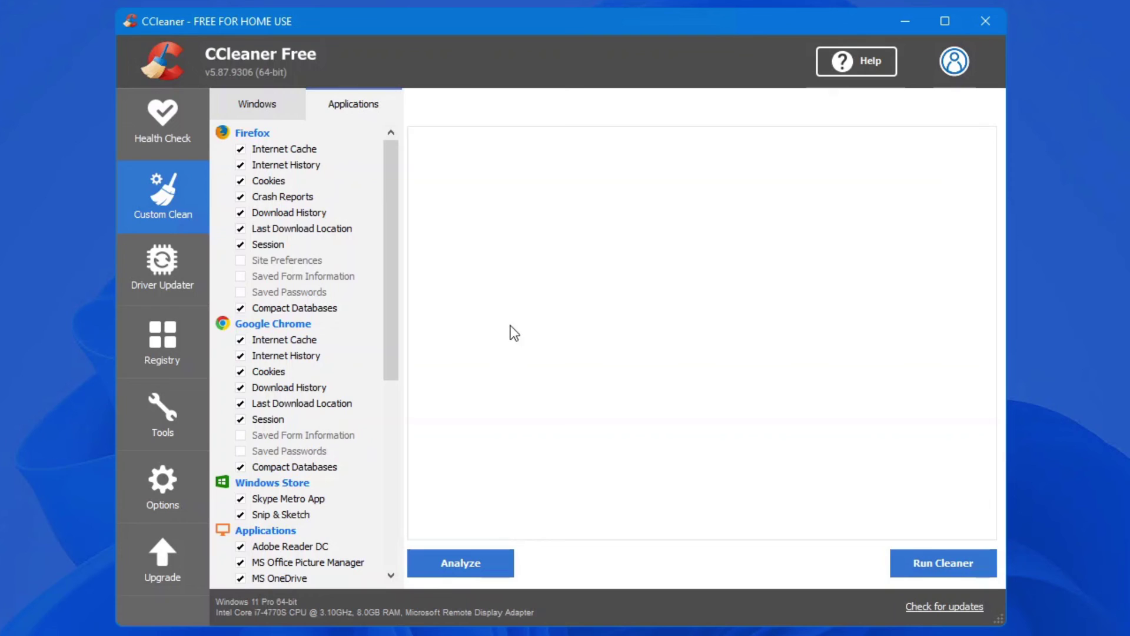
click(963, 563)
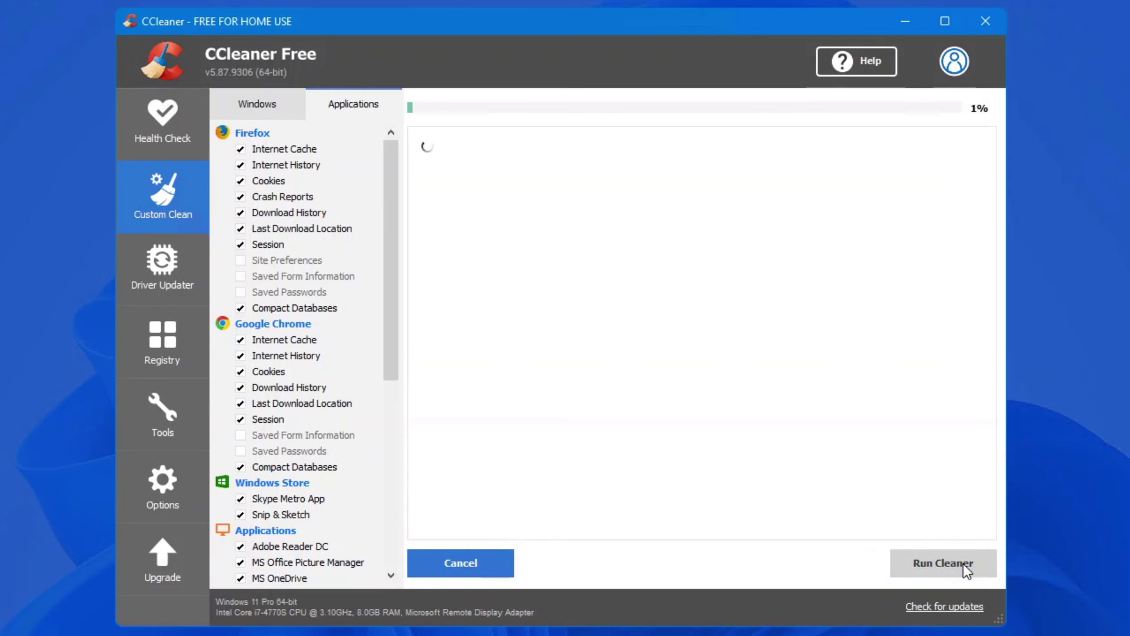